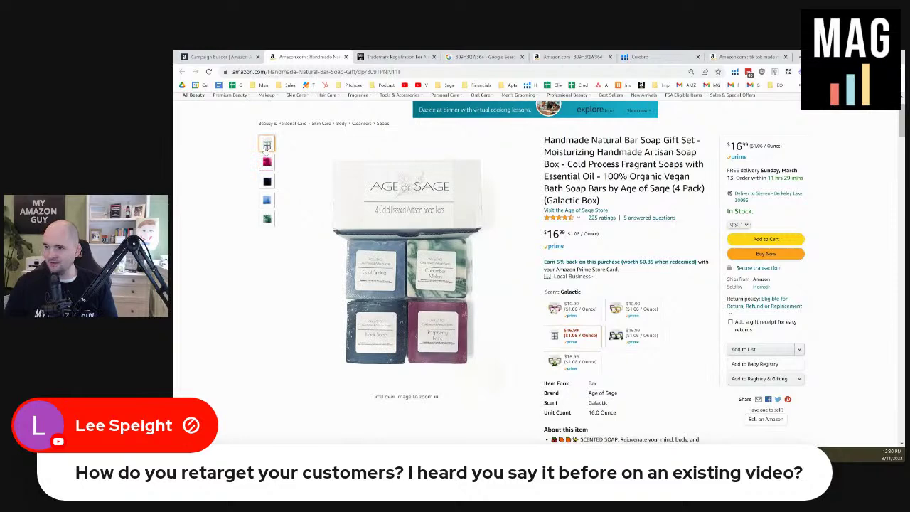
Step: Compare the soap gift set's product page with the new campaign's advertised product and targeting settings
{"action": "left_click", "coordinate": [217, 57]}
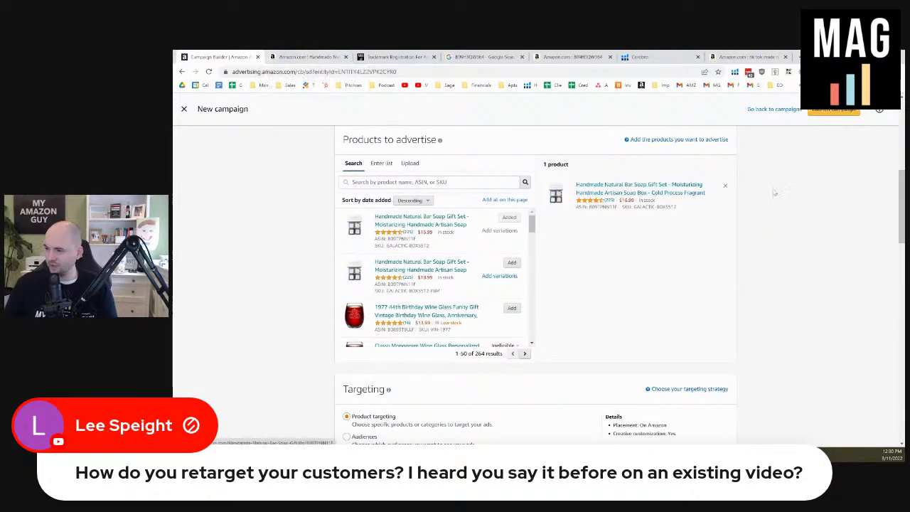
{"action": "scroll", "coordinate": [846, 195], "scroll_direction": "down", "scroll_amount": 5}
{"action": "scroll", "coordinate": [846, 195], "scroll_direction": "up", "scroll_amount": 3}
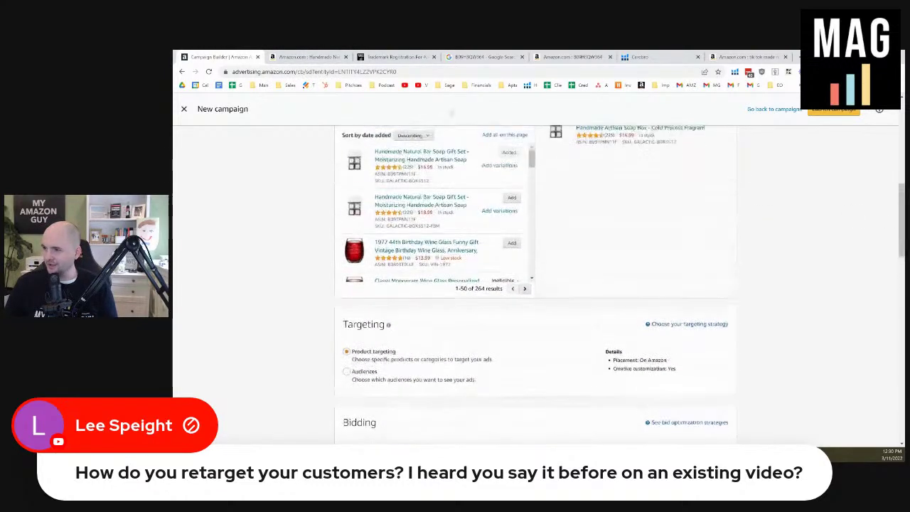
{"action": "left_click", "coordinate": [307, 57]}
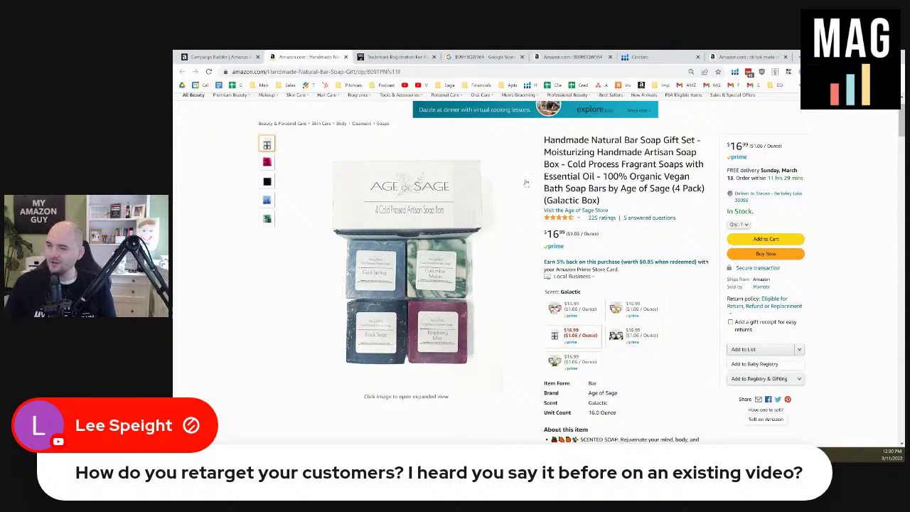
{"action": "left_click", "coordinate": [220, 56]}
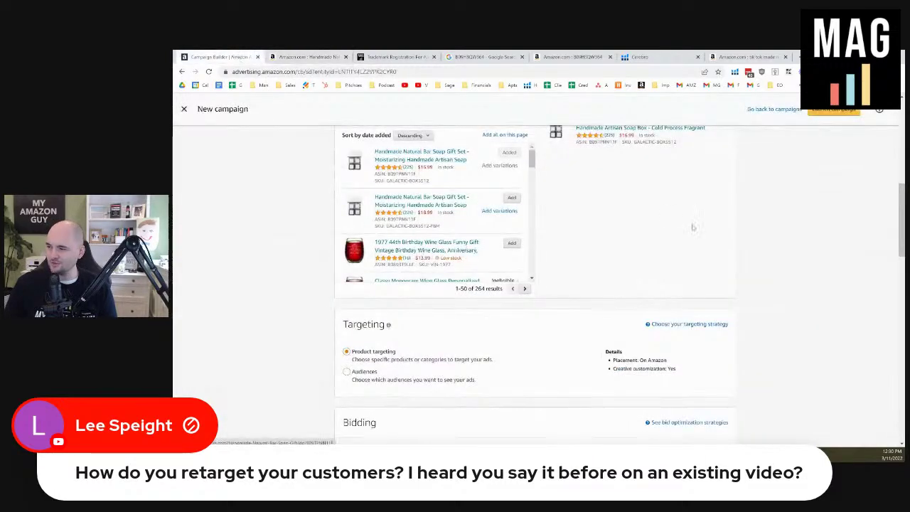
{"action": "scroll", "coordinate": [663, 217], "scroll_direction": "down", "scroll_amount": 5}
{"action": "left_click", "coordinate": [295, 56]}
{"action": "left_click", "coordinate": [221, 57]}
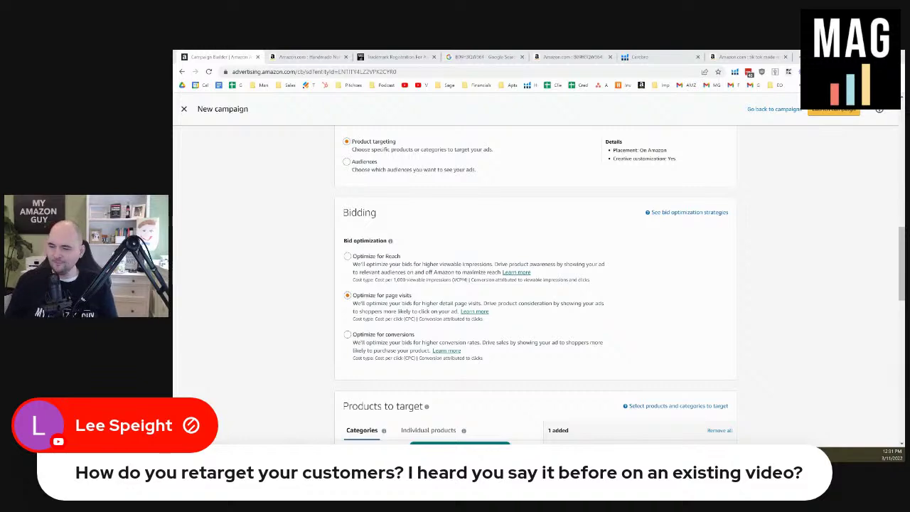
Step: Examine the suggested dynamic segments and product categories under Products to target, dismissing the bid dropdown tip
{"action": "scroll", "coordinate": [535, 285], "scroll_direction": "down", "scroll_amount": 4}
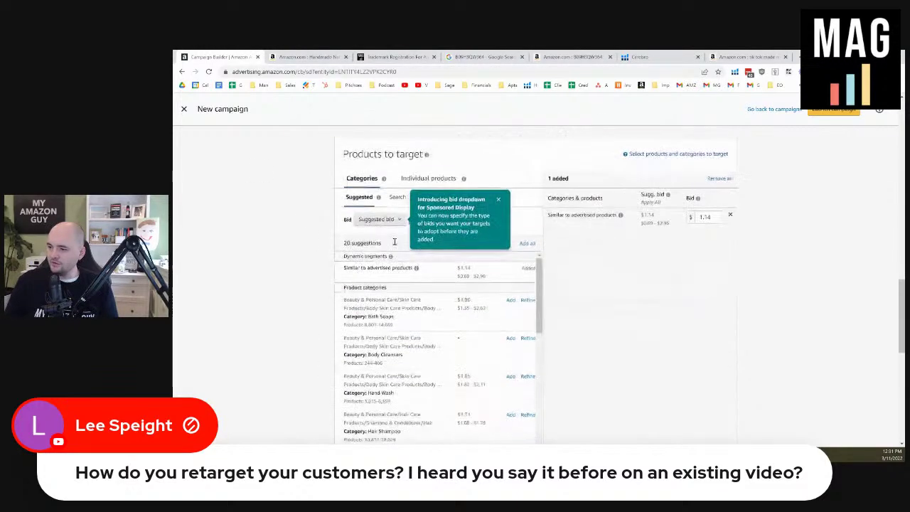
{"action": "left_click", "coordinate": [498, 199]}
{"action": "scroll", "coordinate": [270, 220], "scroll_direction": "up", "scroll_amount": 1}
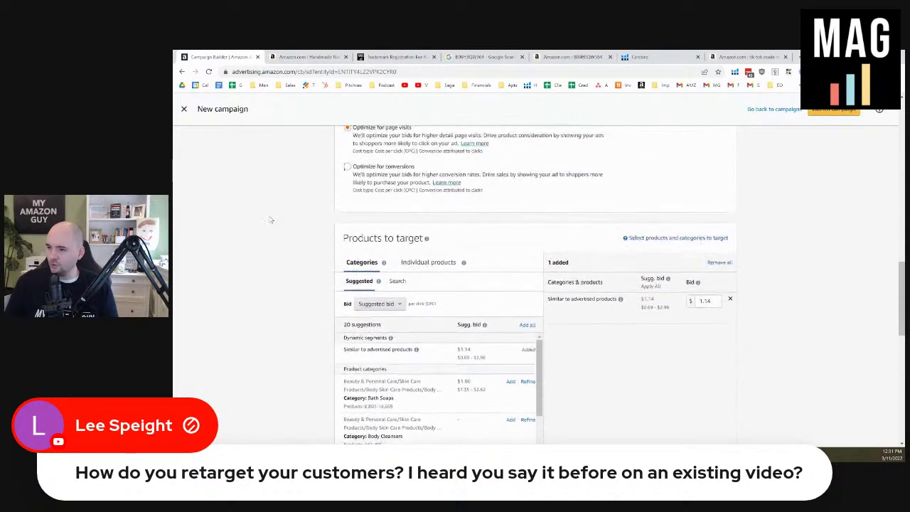
{"action": "scroll", "coordinate": [274, 226], "scroll_direction": "down", "scroll_amount": 1}
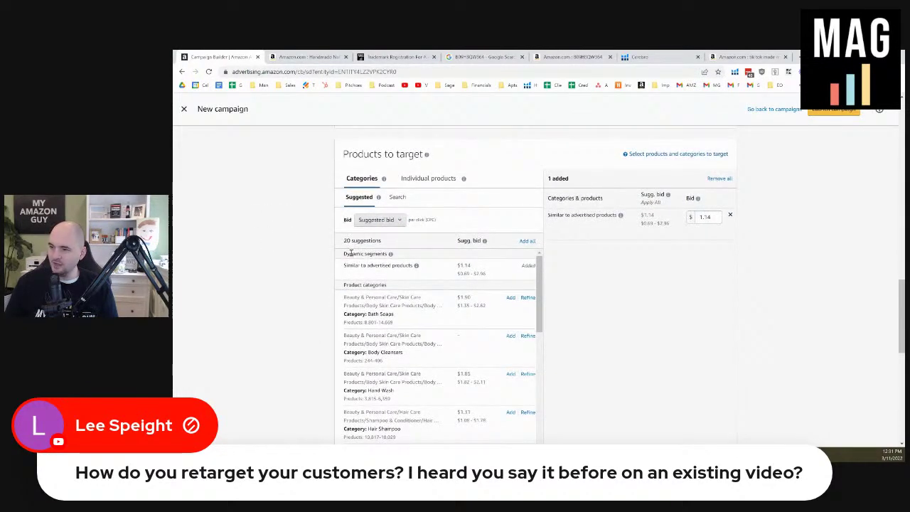
{"action": "left_click_drag", "start_coordinate": [344, 254], "coordinate": [411, 266]}
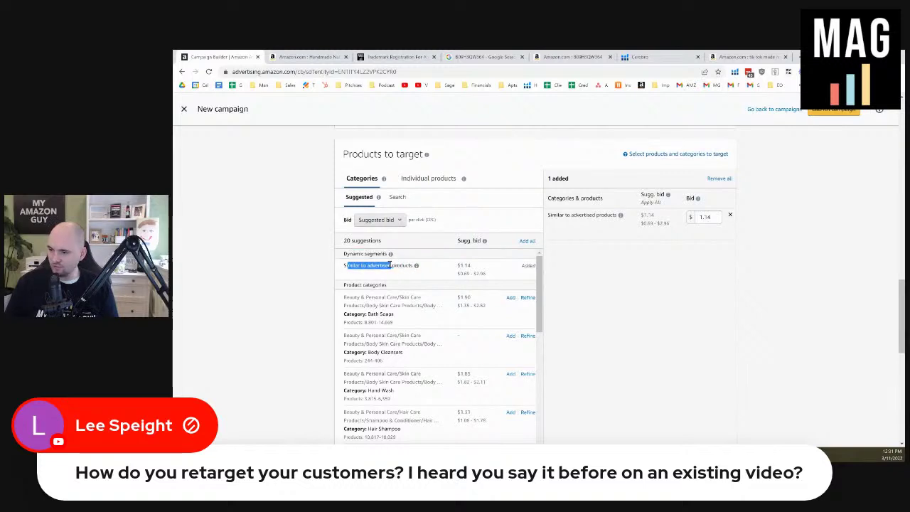
{"action": "left_click_drag", "start_coordinate": [340, 288], "coordinate": [388, 286]}
{"action": "scroll", "coordinate": [409, 293], "scroll_direction": "down", "scroll_amount": 10}
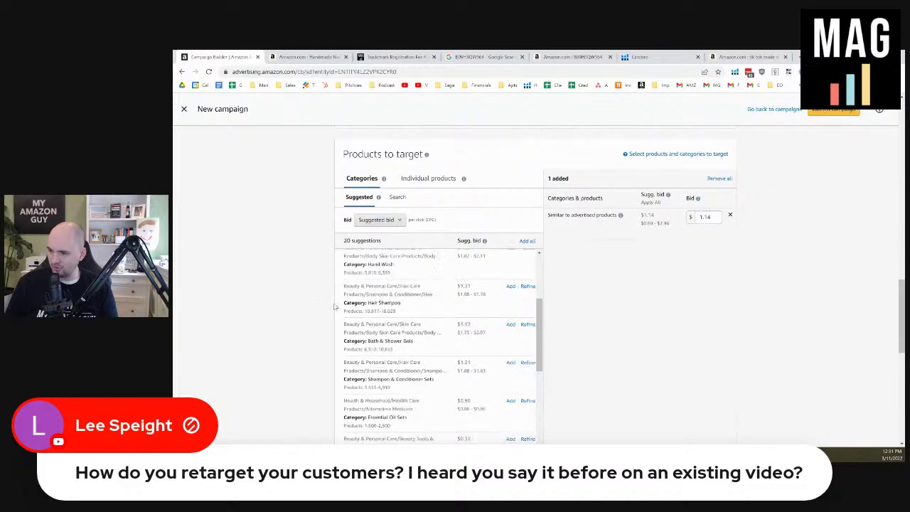
{"action": "scroll", "coordinate": [553, 223], "scroll_direction": "up", "scroll_amount": 2}
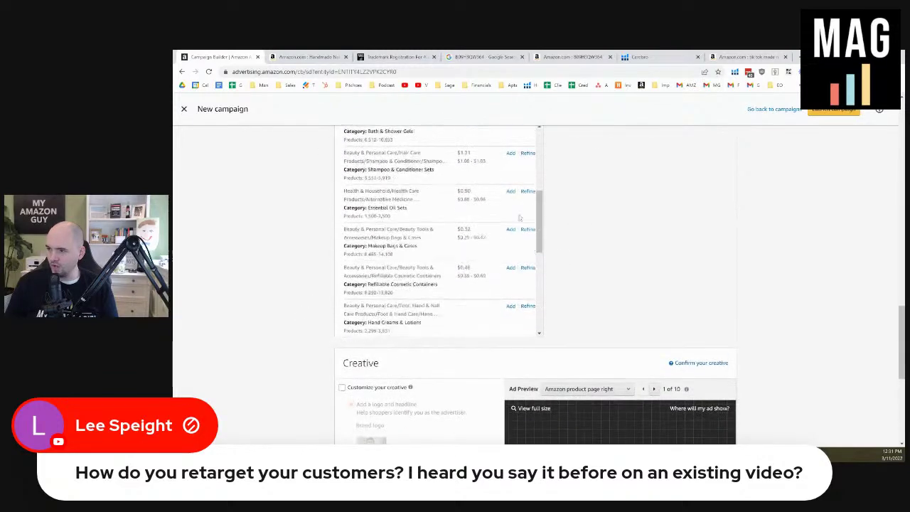
{"action": "scroll", "coordinate": [540, 285], "scroll_direction": "up", "scroll_amount": 15}
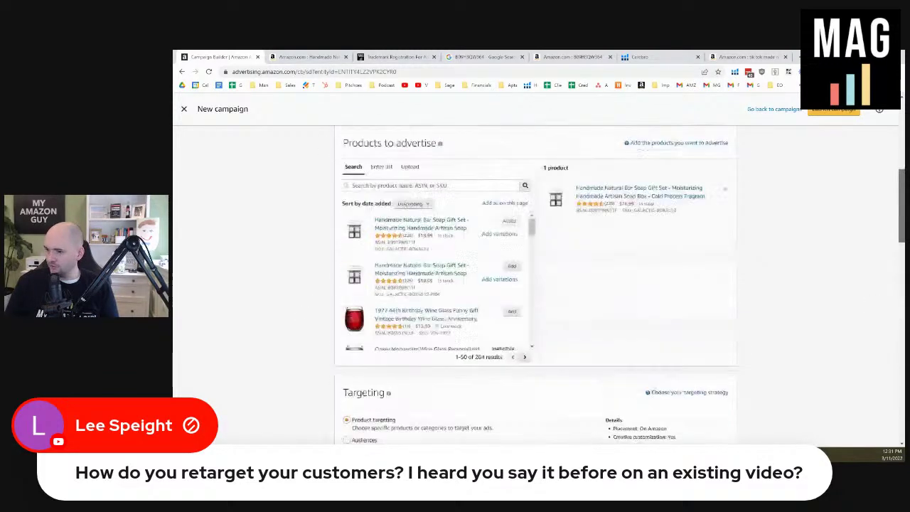
Step: Switch the campaign's targeting to Audiences, with bids optimized for page visits
{"action": "scroll", "coordinate": [540, 285], "scroll_direction": "down", "scroll_amount": 10}
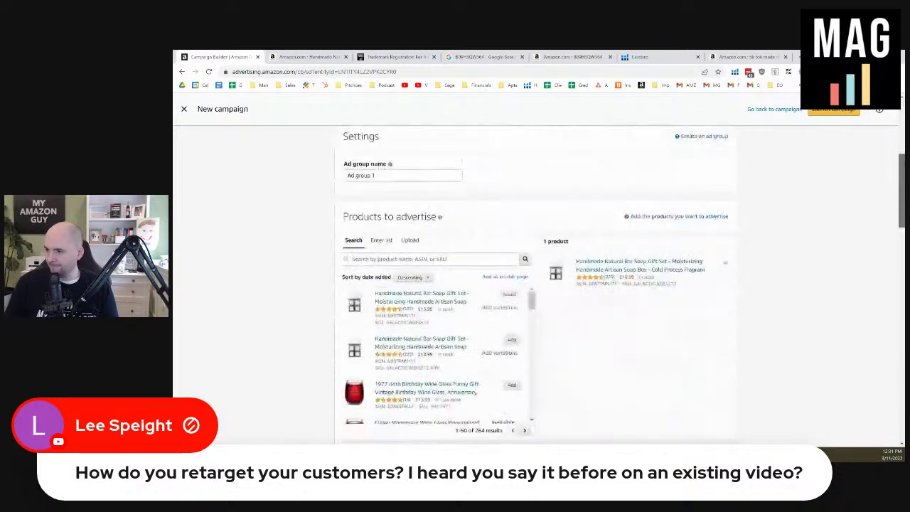
{"action": "left_click", "coordinate": [347, 273]}
{"action": "scroll", "coordinate": [409, 267], "scroll_direction": "down", "scroll_amount": 1}
{"action": "scroll", "coordinate": [408, 267], "scroll_direction": "down", "scroll_amount": 5}
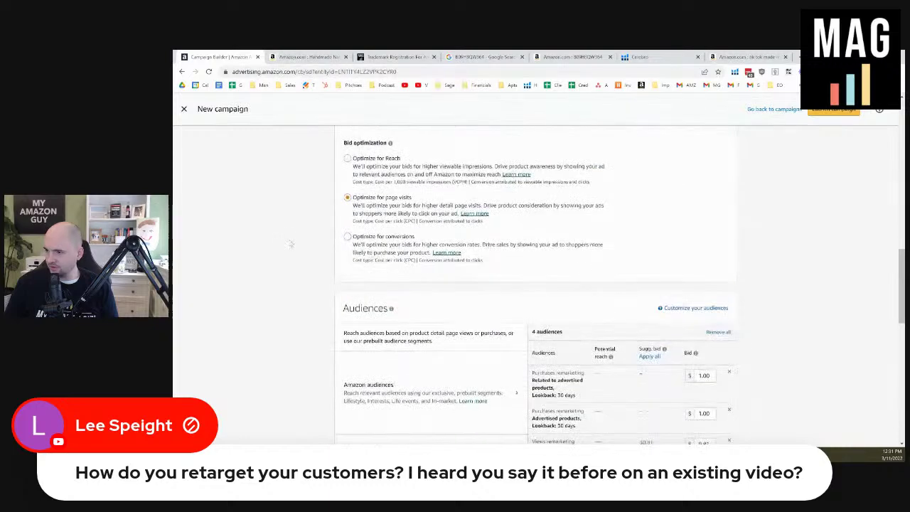
{"action": "scroll", "coordinate": [371, 249], "scroll_direction": "up", "scroll_amount": 2}
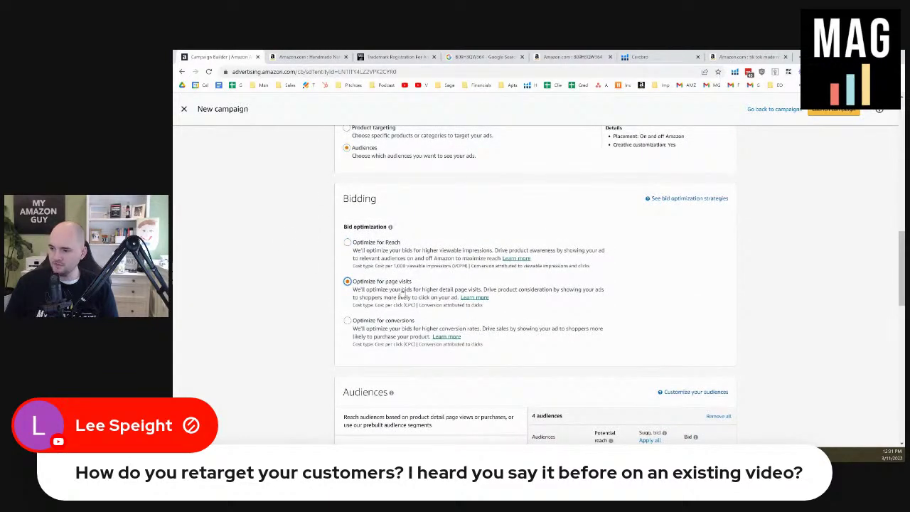
{"action": "scroll", "coordinate": [402, 329], "scroll_direction": "down", "scroll_amount": 3}
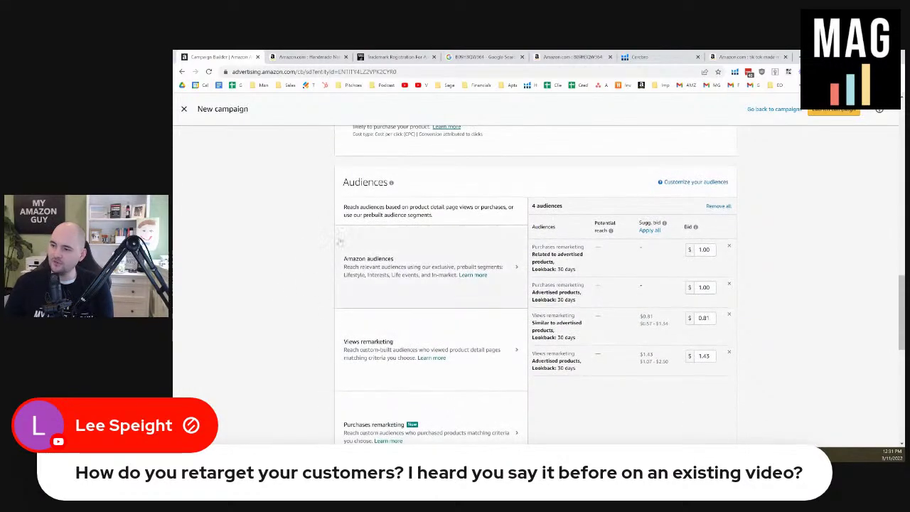
Step: Browse the prebuilt Amazon audiences, including the Life events segments such as New Parent, and return to the list of audience types
{"action": "left_click", "coordinate": [395, 277]}
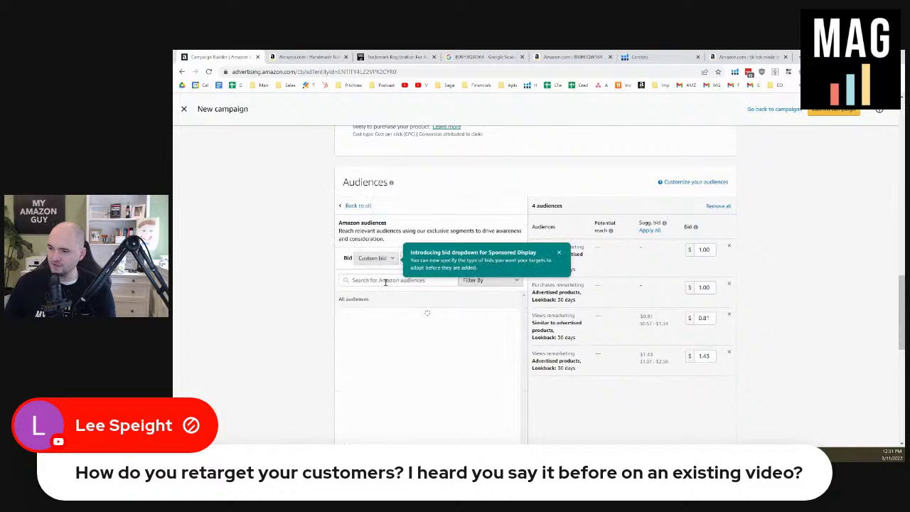
{"action": "scroll", "coordinate": [268, 299], "scroll_direction": "down", "scroll_amount": 1}
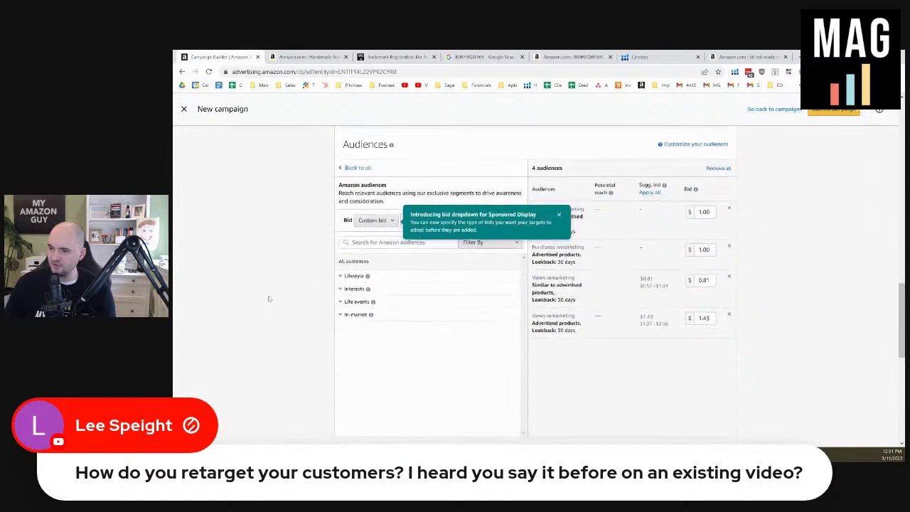
{"action": "left_click", "coordinate": [357, 299]}
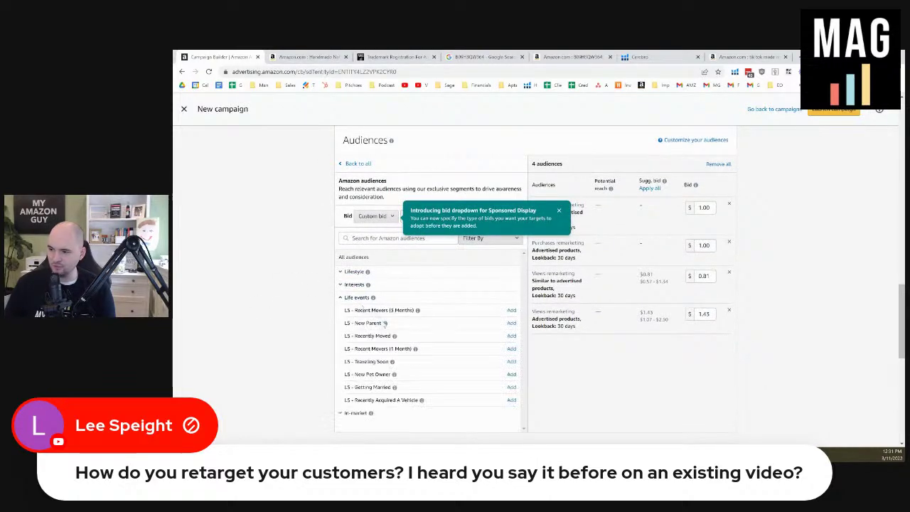
{"action": "left_click_drag", "start_coordinate": [381, 323], "coordinate": [347, 323]}
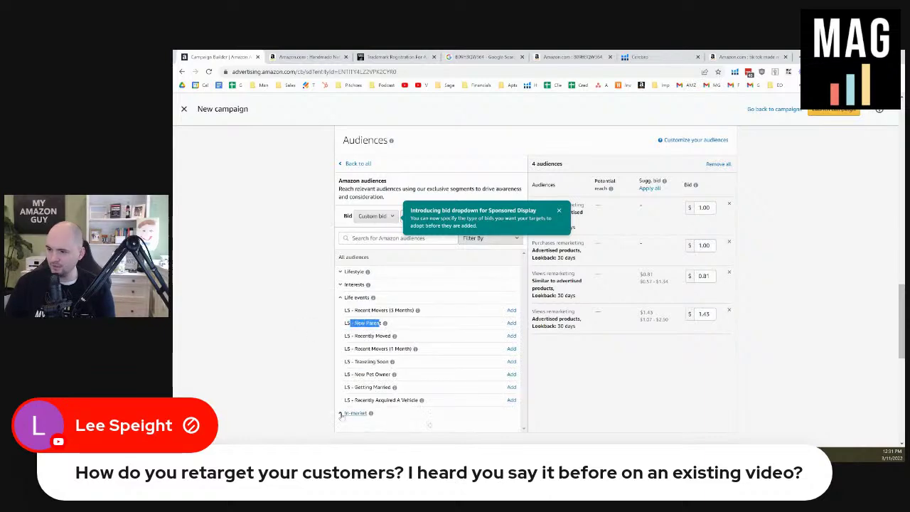
{"action": "scroll", "coordinate": [341, 416], "scroll_direction": "down", "scroll_amount": 4}
{"action": "scroll", "coordinate": [332, 305], "scroll_direction": "up", "scroll_amount": 4}
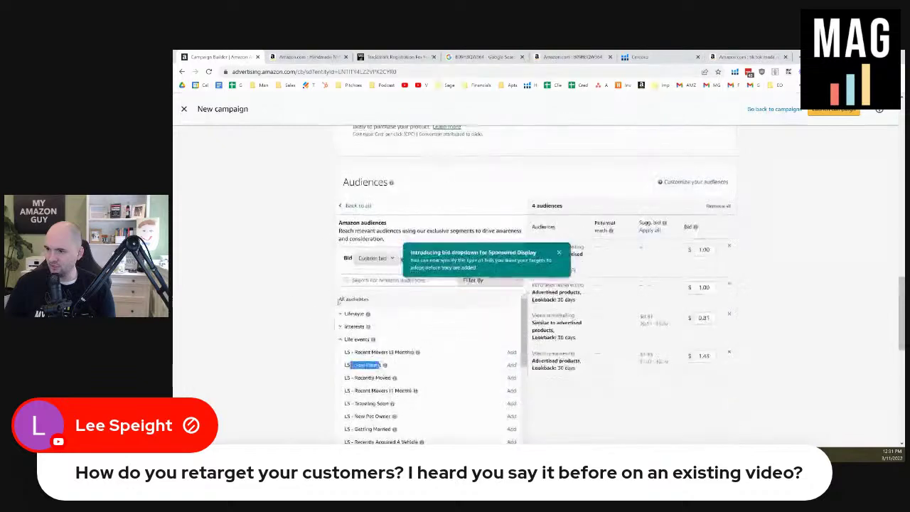
{"action": "scroll", "coordinate": [433, 266], "scroll_direction": "up", "scroll_amount": 2}
{"action": "scroll", "coordinate": [434, 261], "scroll_direction": "up", "scroll_amount": 2}
{"action": "scroll", "coordinate": [434, 262], "scroll_direction": "down", "scroll_amount": 2}
{"action": "left_click", "coordinate": [357, 290]}
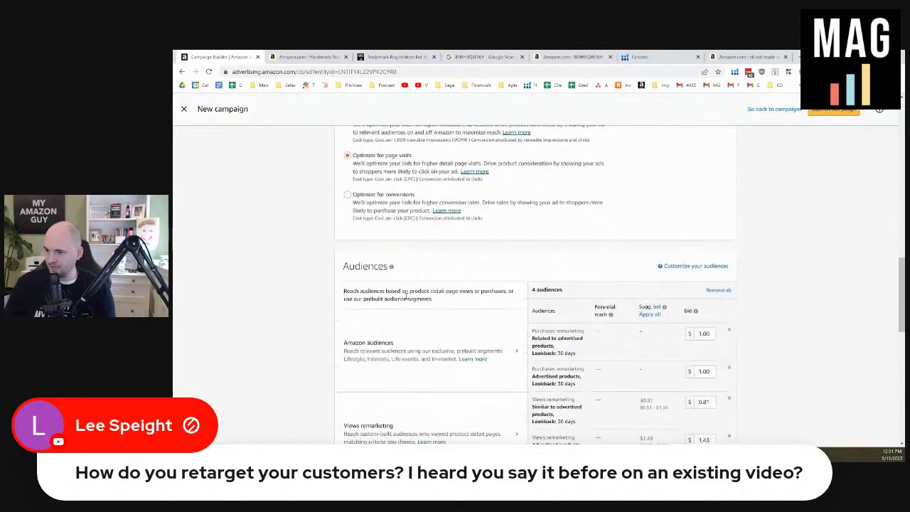
Step: Review the views and purchases remarketing options alongside the soap gift set's product page
{"action": "scroll", "coordinate": [415, 291], "scroll_direction": "down", "scroll_amount": 4}
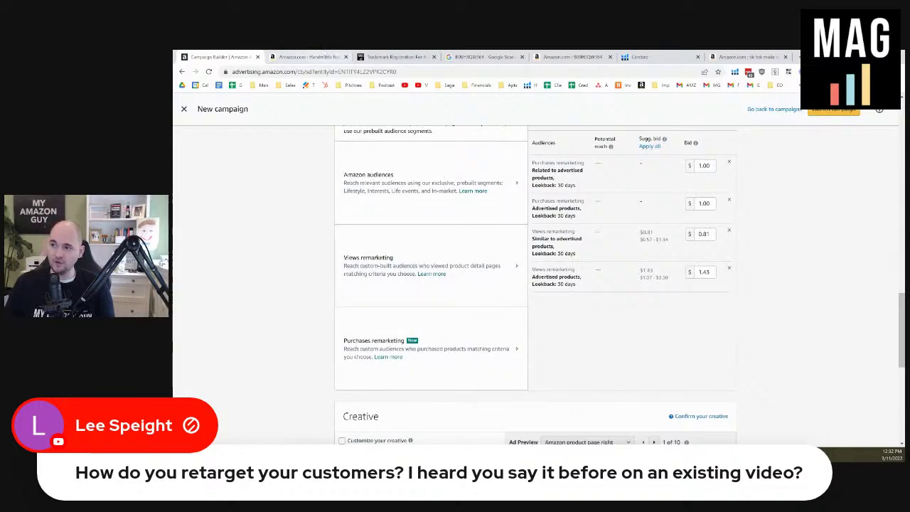
{"action": "left_click", "coordinate": [309, 56]}
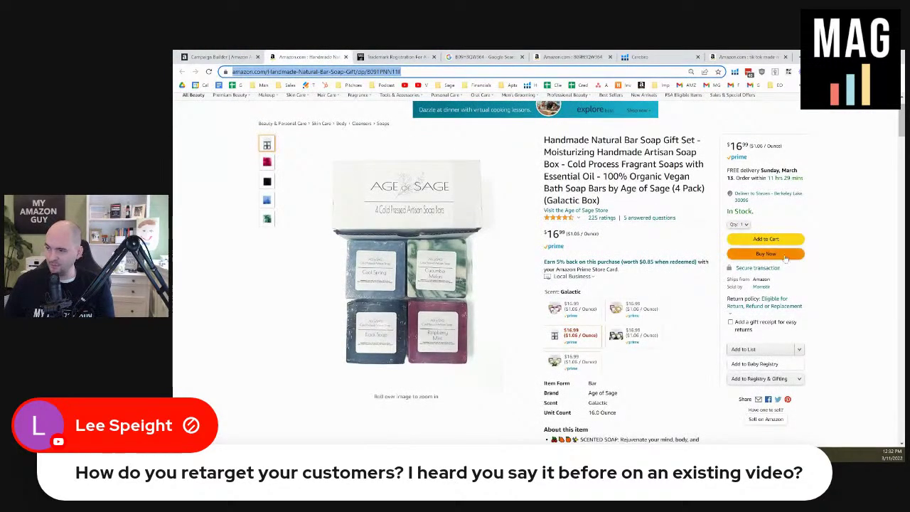
{"action": "left_click", "coordinate": [232, 57]}
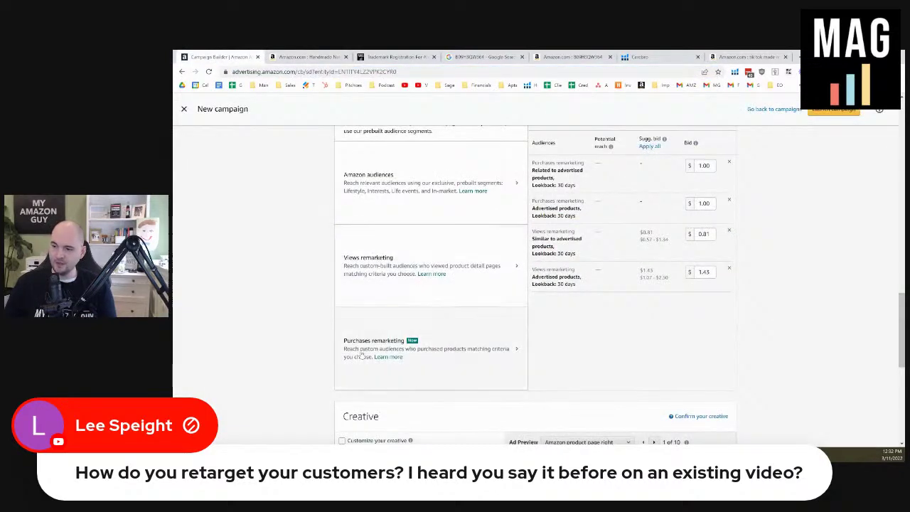
{"action": "left_click", "coordinate": [284, 57]}
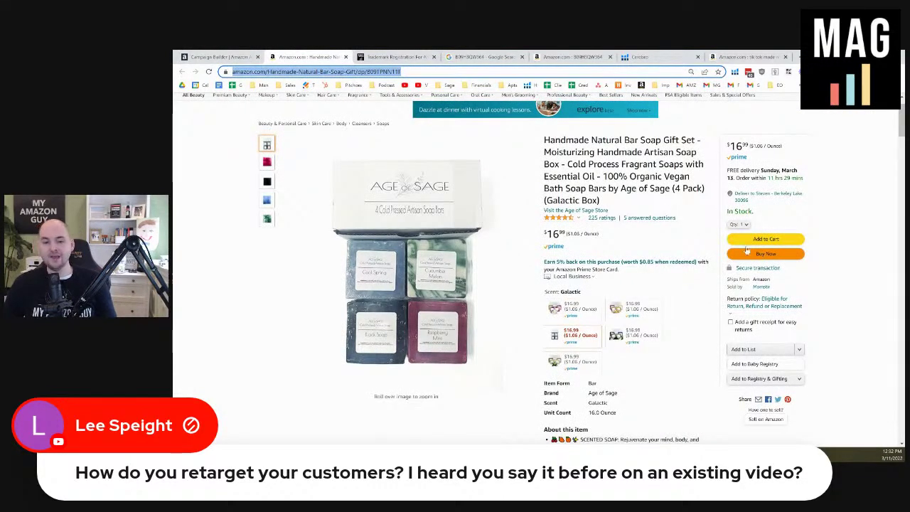
{"action": "left_click", "coordinate": [232, 57]}
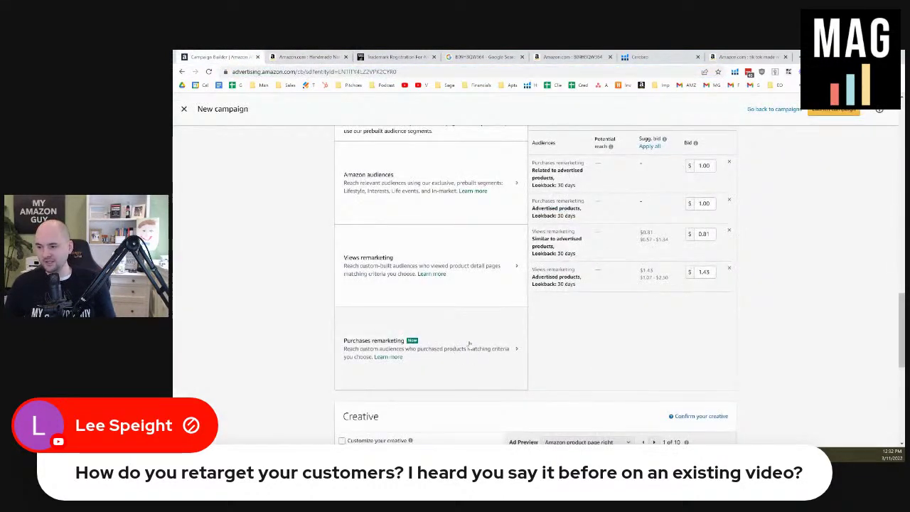
Step: Open the purchases remarketing audiences, dismiss the lookback tip and set the lookback window to 365 days
{"action": "left_click", "coordinate": [470, 344]}
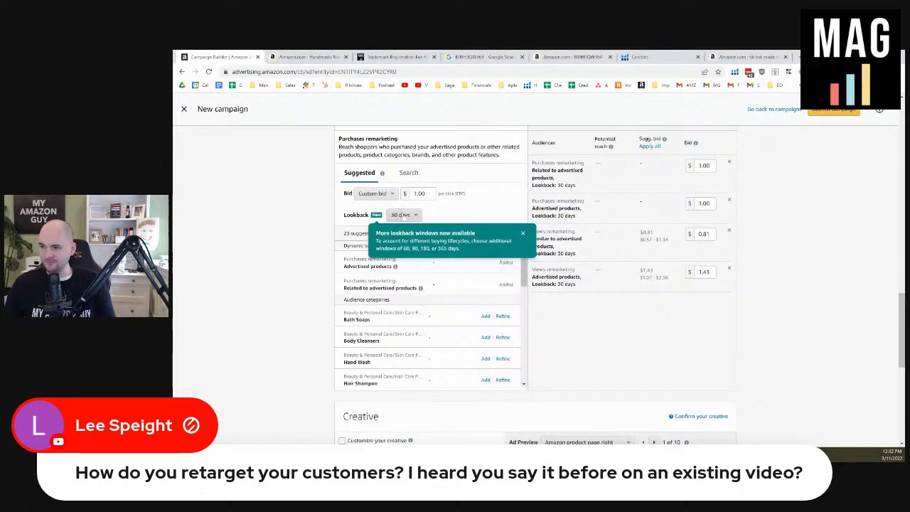
{"action": "left_click", "coordinate": [398, 215]}
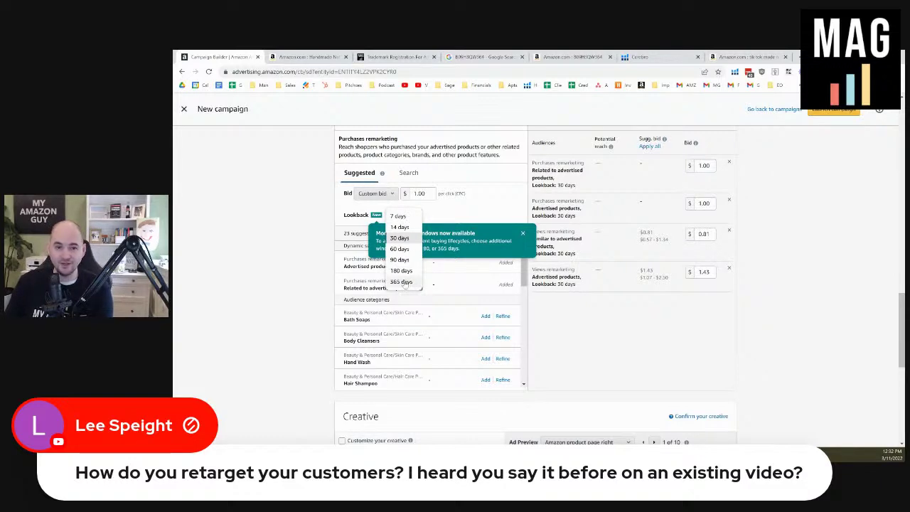
{"action": "left_click", "coordinate": [348, 206]}
{"action": "left_click", "coordinate": [522, 235]}
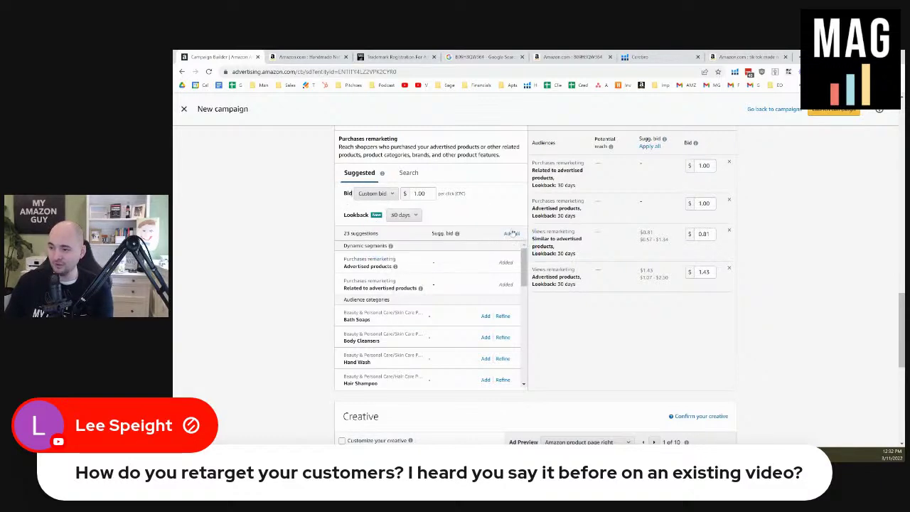
{"action": "left_click", "coordinate": [401, 215]}
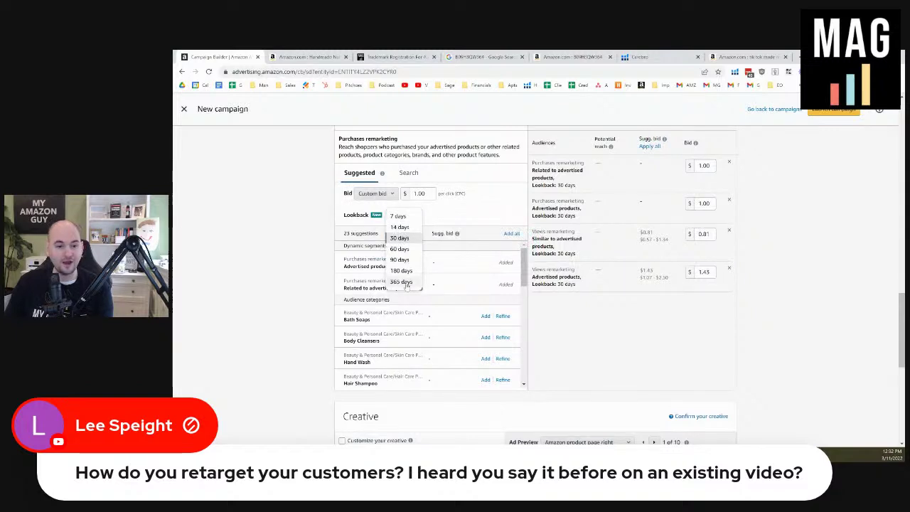
{"action": "left_click", "coordinate": [402, 283]}
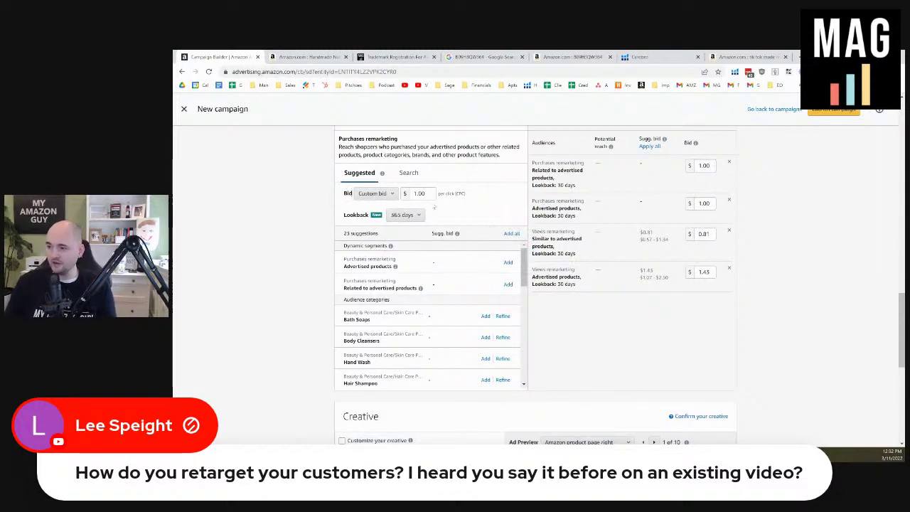
Step: Set the custom bid for purchases remarketing to $1.05 per click
{"action": "double_click", "coordinate": [427, 193]}
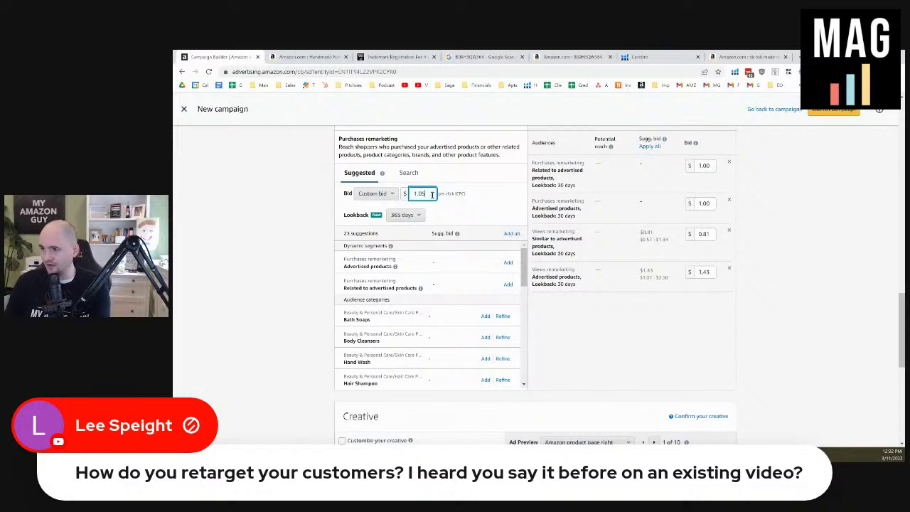
{"action": "left_click", "coordinate": [622, 312]}
{"action": "scroll", "coordinate": [623, 312], "scroll_direction": "up", "scroll_amount": 1}
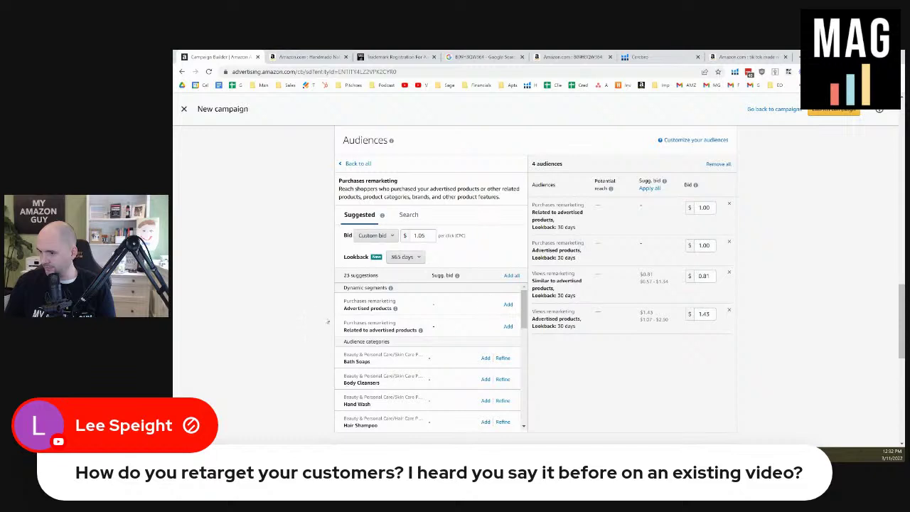
{"action": "left_click", "coordinate": [407, 236]}
{"action": "double_click", "coordinate": [407, 236]}
{"action": "left_click", "coordinate": [405, 257]}
{"action": "left_click", "coordinate": [405, 257]}
{"action": "left_click", "coordinate": [405, 256]}
{"action": "left_click", "coordinate": [401, 324]}
{"action": "scroll", "coordinate": [497, 284], "scroll_direction": "down", "scroll_amount": 2}
{"action": "scroll", "coordinate": [498, 284], "scroll_direction": "up", "scroll_amount": 1}
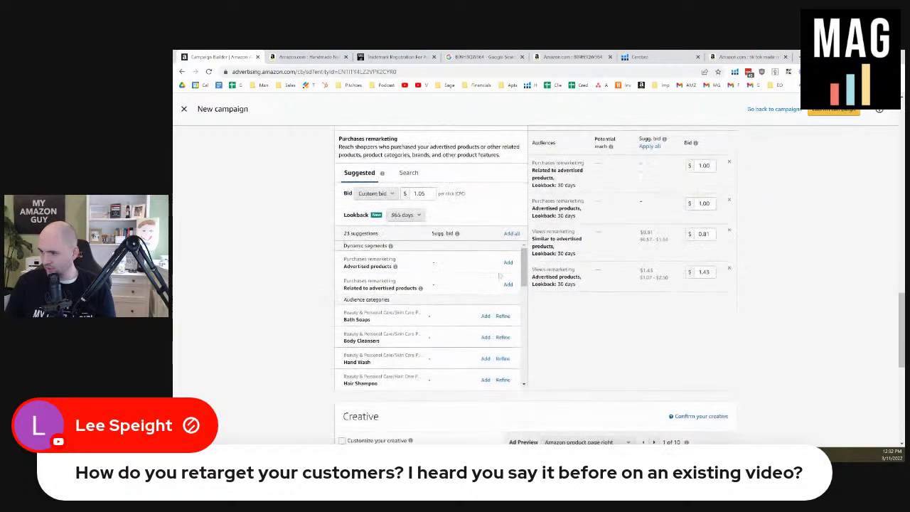
Step: Add the Related to advertised products and Advertised products purchases remarketing segments with the 365-day lookback and $1.05 bid
{"action": "left_click", "coordinate": [508, 285]}
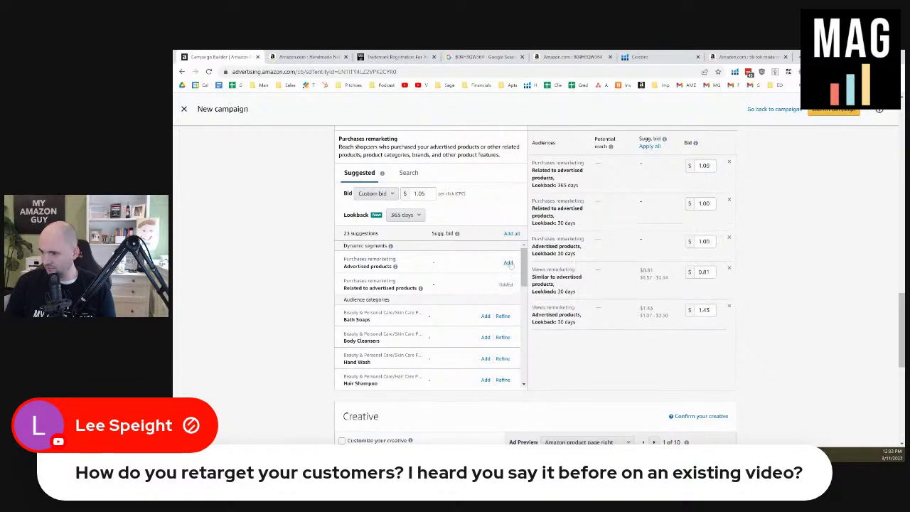
{"action": "left_click", "coordinate": [509, 263]}
{"action": "scroll", "coordinate": [467, 277], "scroll_direction": "down", "scroll_amount": 5}
{"action": "scroll", "coordinate": [469, 311], "scroll_direction": "up", "scroll_amount": 2}
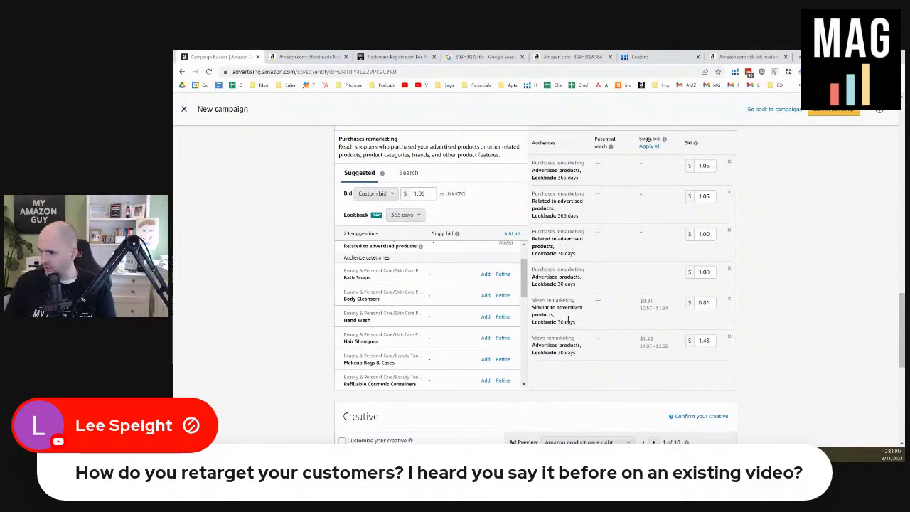
Step: Remove the four purchases and views remarketing audiences that have a 30-day lookback
{"action": "scroll", "coordinate": [568, 320], "scroll_direction": "up", "scroll_amount": 1}
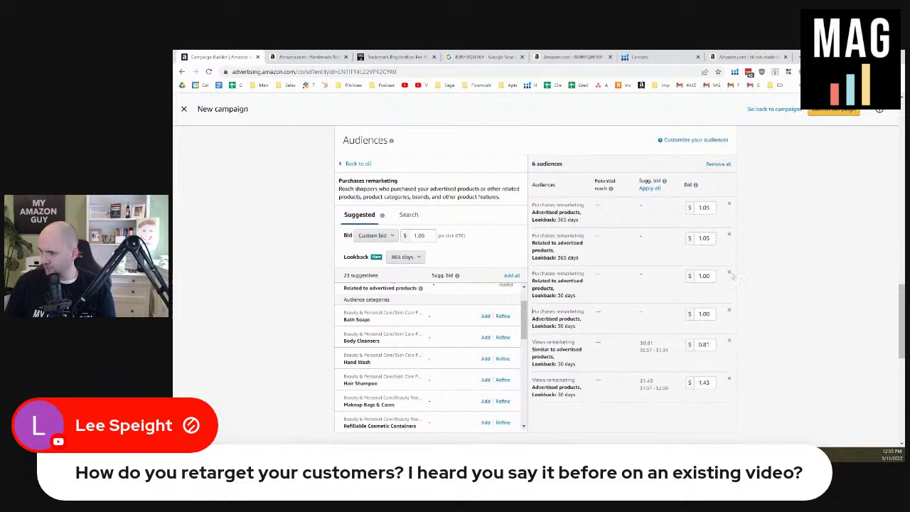
{"action": "left_click", "coordinate": [728, 274]}
{"action": "left_click", "coordinate": [728, 274]}
{"action": "left_click", "coordinate": [729, 274]}
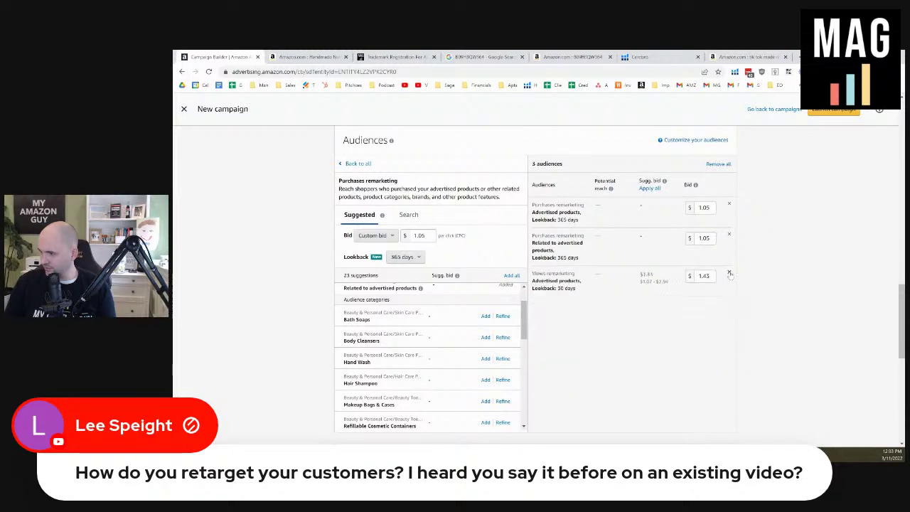
{"action": "left_click", "coordinate": [728, 274]}
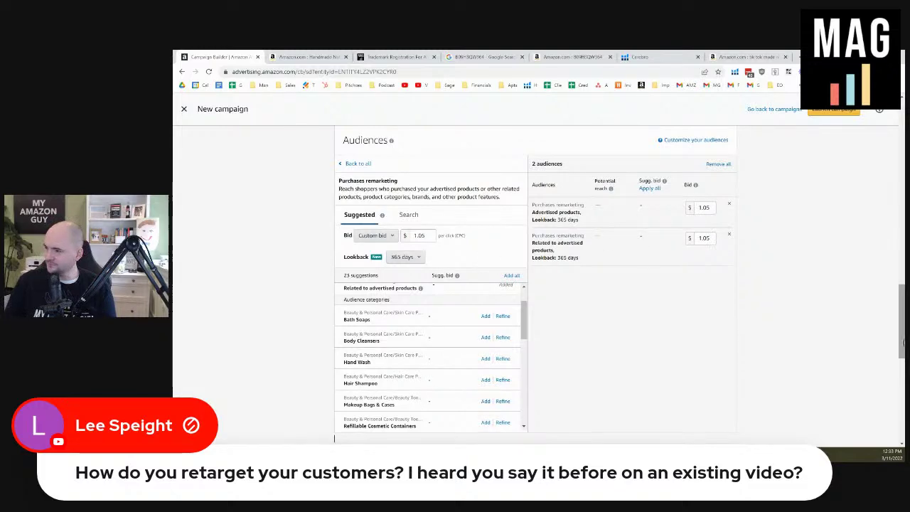
Step: Remove the Advertised products audience, leaving Related to advertised products with the 365-day lookback as the only target
{"action": "scroll", "coordinate": [901, 329], "scroll_direction": "up", "scroll_amount": 2}
{"action": "left_click_drag", "start_coordinate": [535, 273], "coordinate": [584, 273]}
{"action": "left_click_drag", "start_coordinate": [533, 303], "coordinate": [555, 311]}
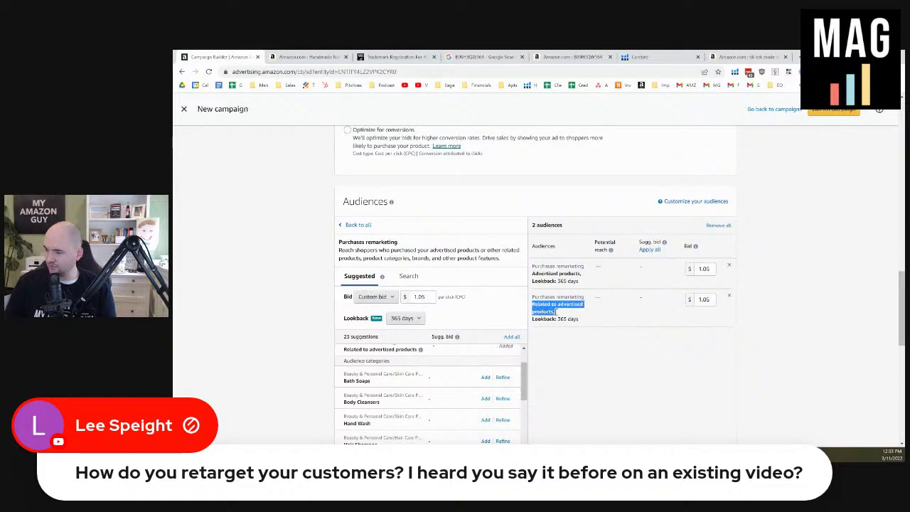
{"action": "left_click", "coordinate": [584, 310]}
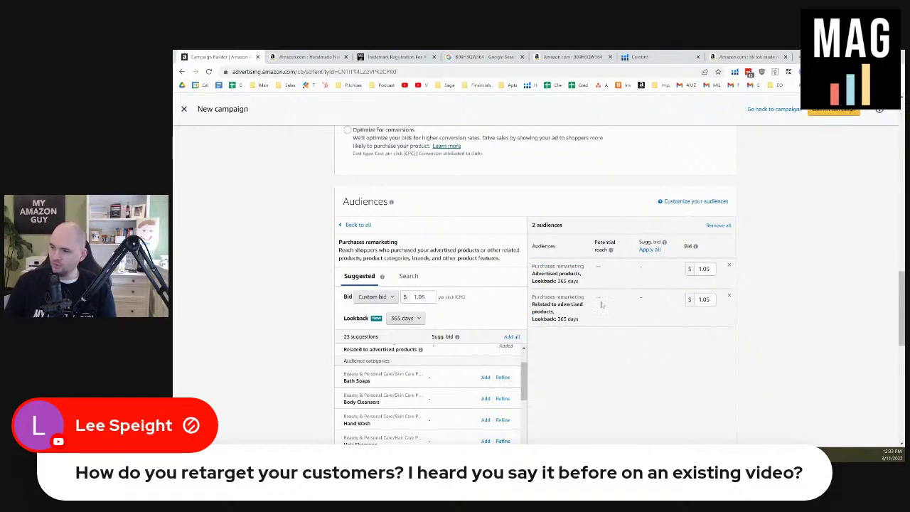
{"action": "left_click_drag", "start_coordinate": [559, 313], "coordinate": [533, 305]}
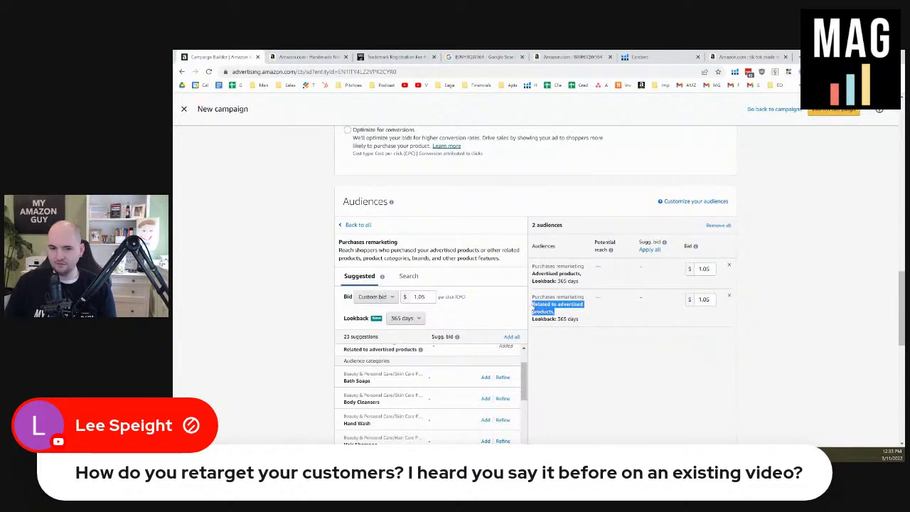
{"action": "left_click", "coordinate": [564, 313]}
{"action": "left_click_drag", "start_coordinate": [563, 316], "coordinate": [533, 307]}
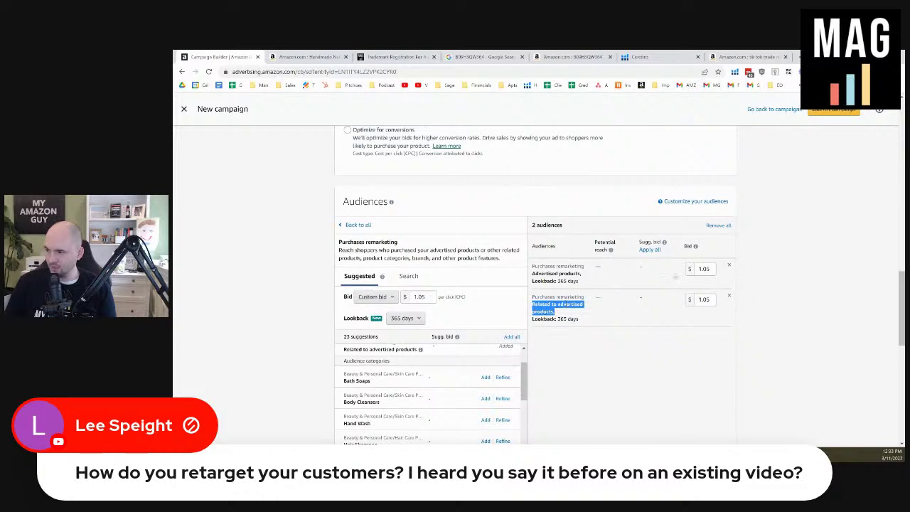
{"action": "left_click", "coordinate": [728, 266]}
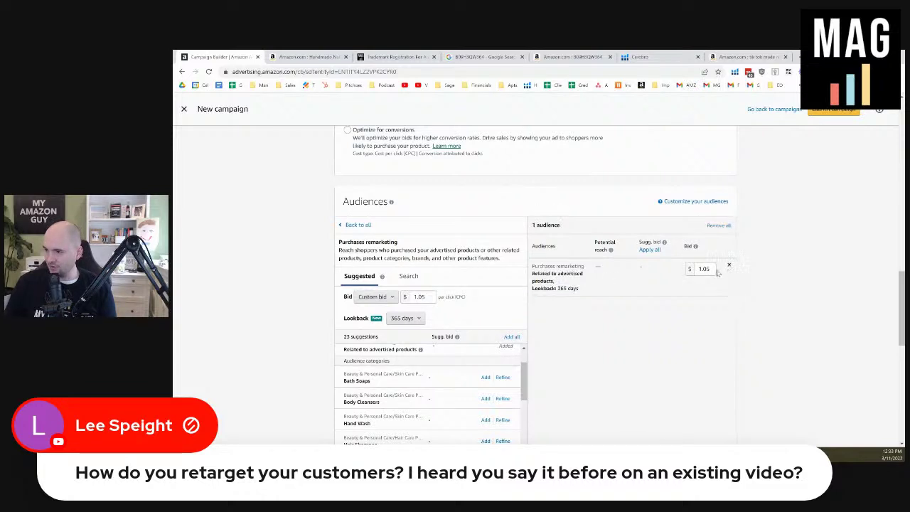
{"action": "left_click_drag", "start_coordinate": [556, 282], "coordinate": [533, 274]}
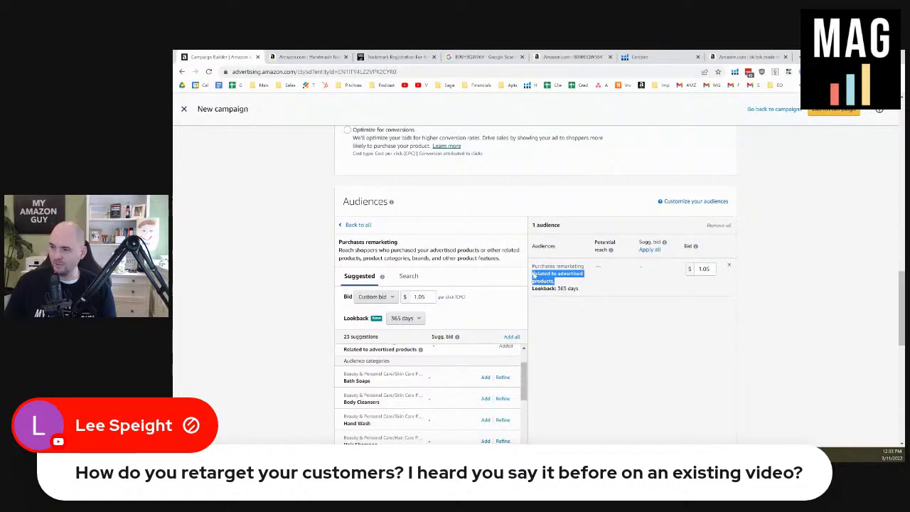
{"action": "left_click", "coordinate": [613, 300]}
Step: Page through the ad previews up to the Mobile leaderboard format and launch the campaign
{"action": "scroll", "coordinate": [400, 207], "scroll_direction": "down", "scroll_amount": 5}
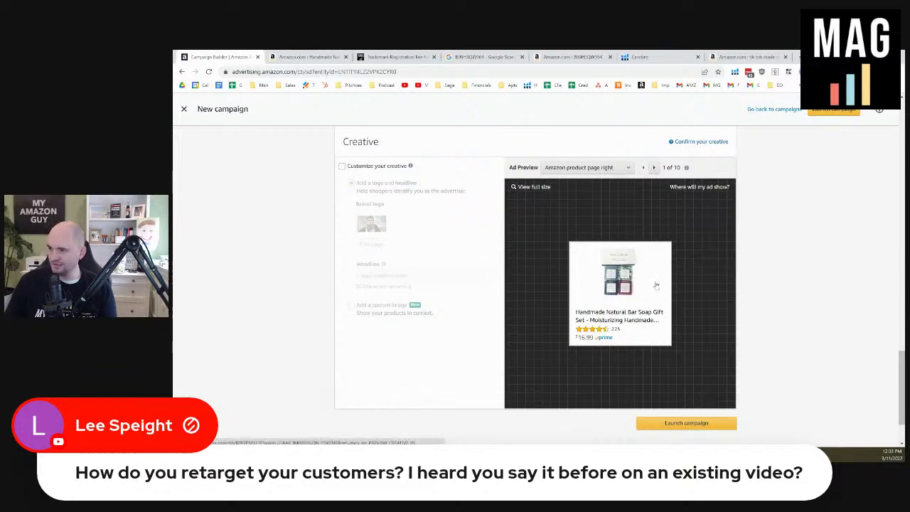
{"action": "left_click", "coordinate": [654, 168]}
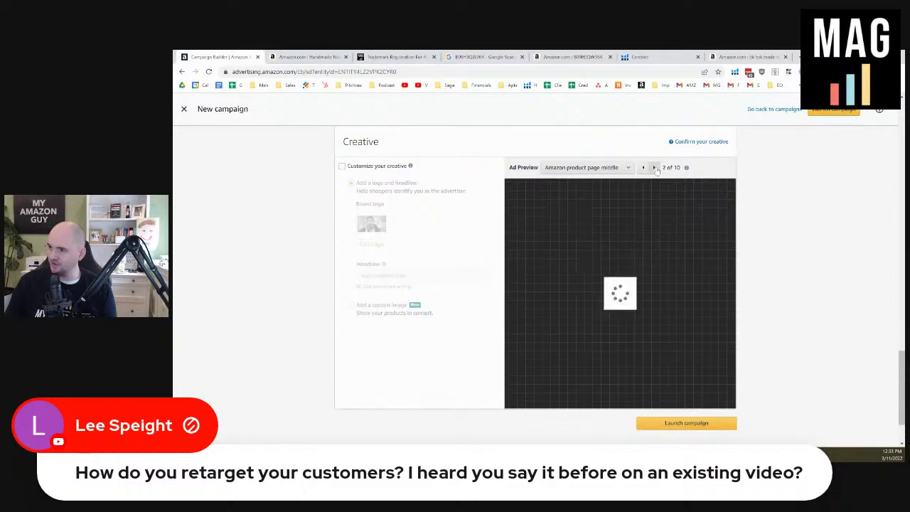
{"action": "left_click", "coordinate": [654, 167]}
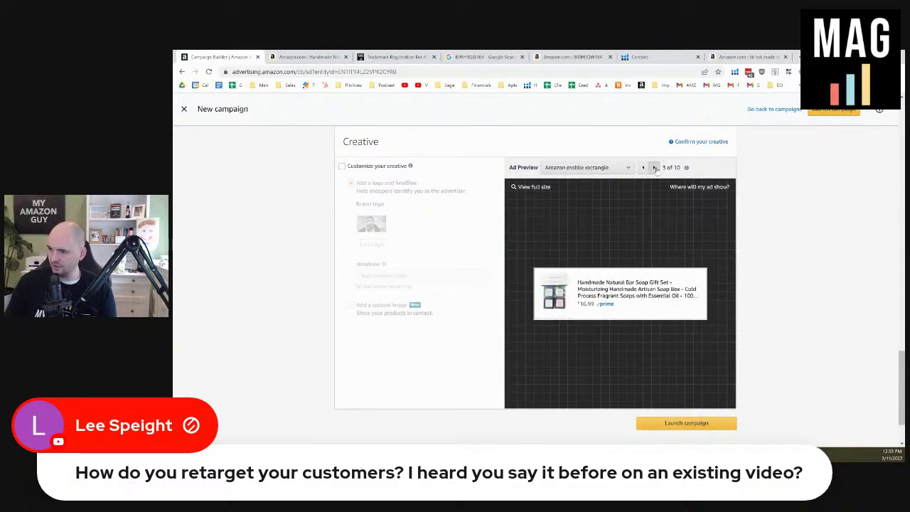
{"action": "left_click", "coordinate": [653, 167]}
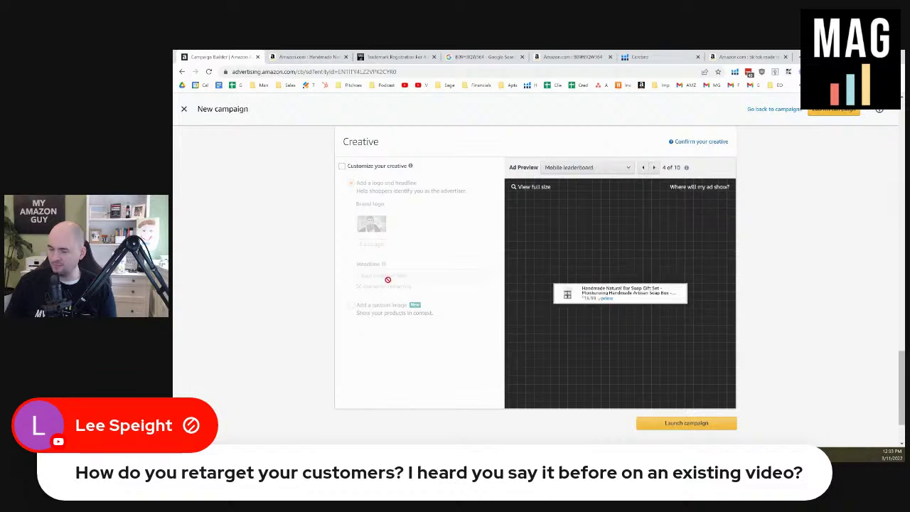
{"action": "left_click", "coordinate": [686, 423]}
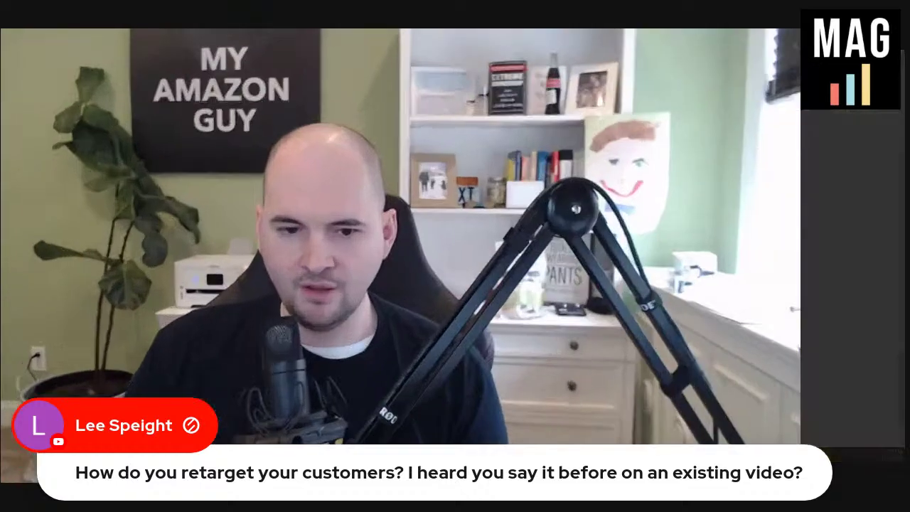